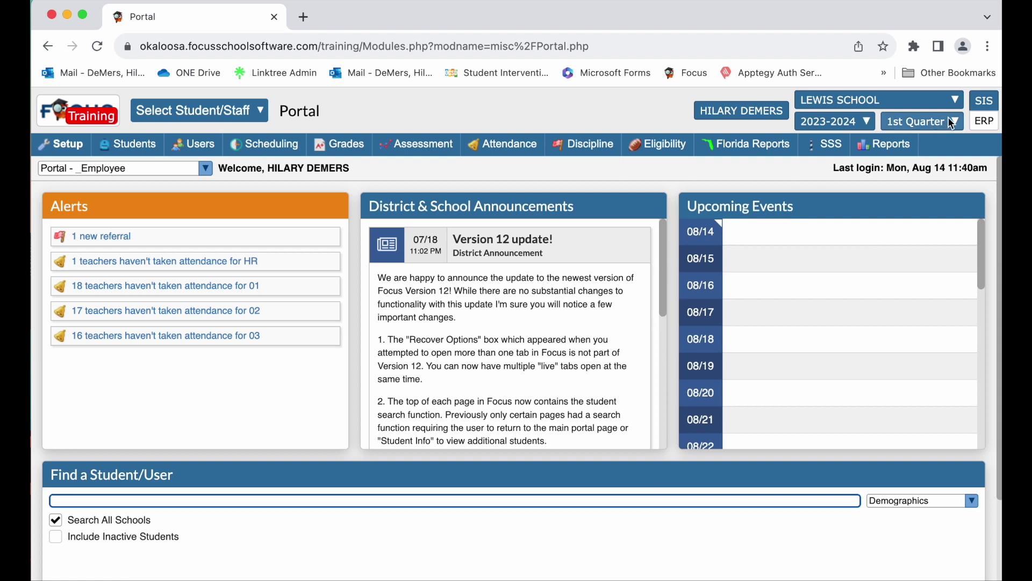
- Switch to the ERP side and open Employee Requests from the Employee Self Service menu
click(981, 121)
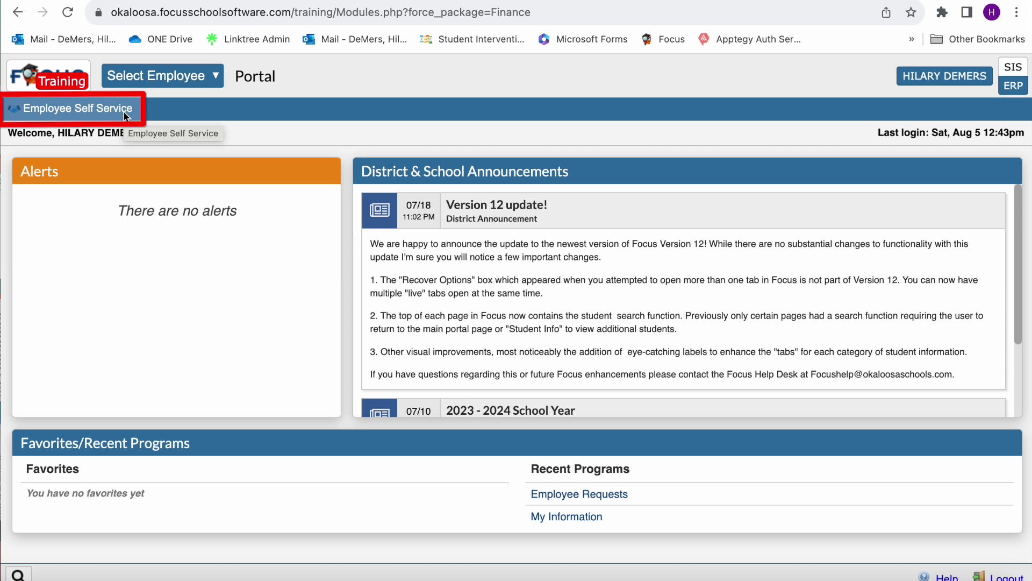
click(124, 110)
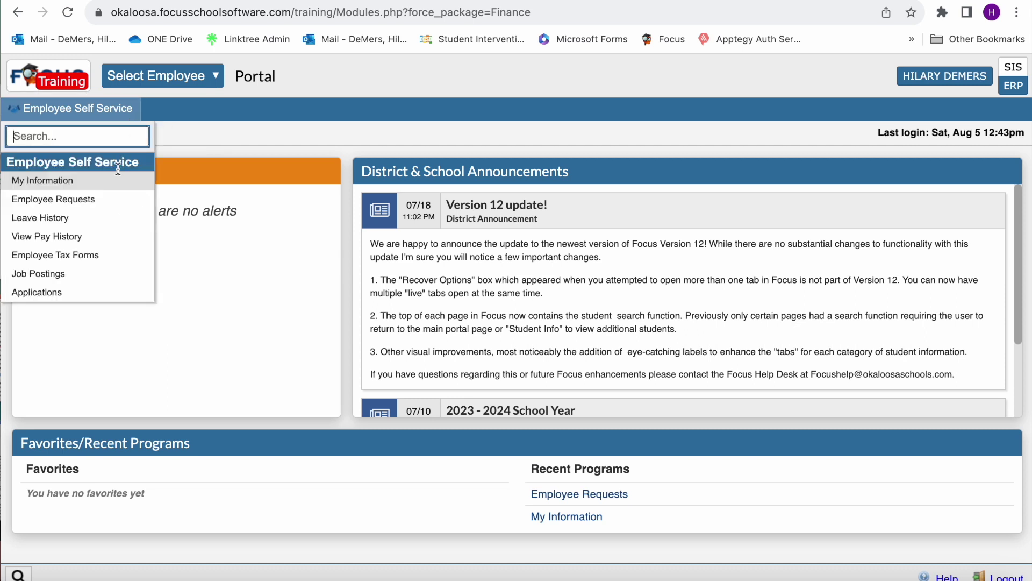
click(108, 200)
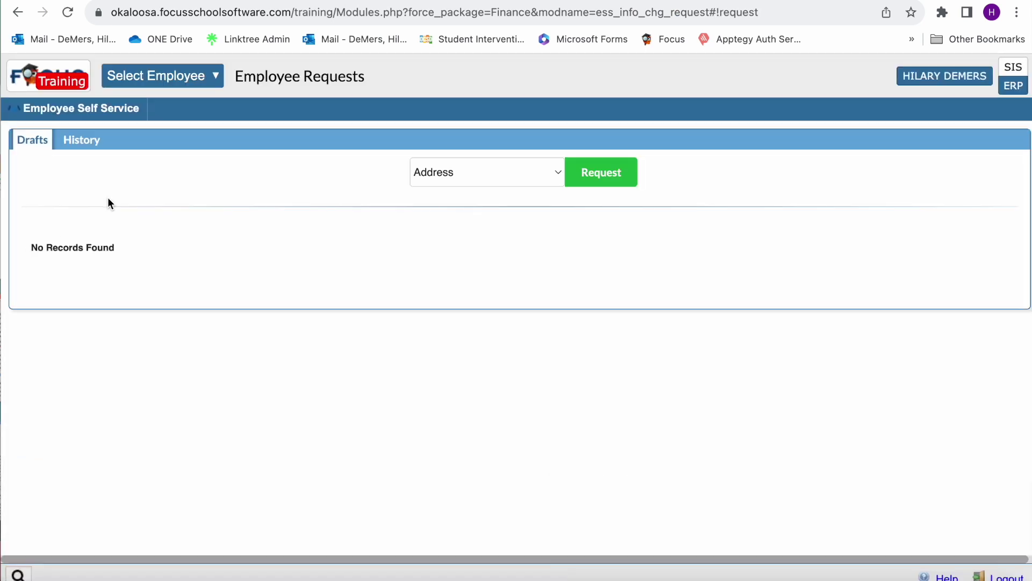
- Expand the request-type dropdown to list Address, Contact Information, Emergency Contacts, Direct Deposit and W4 Information
click(559, 171)
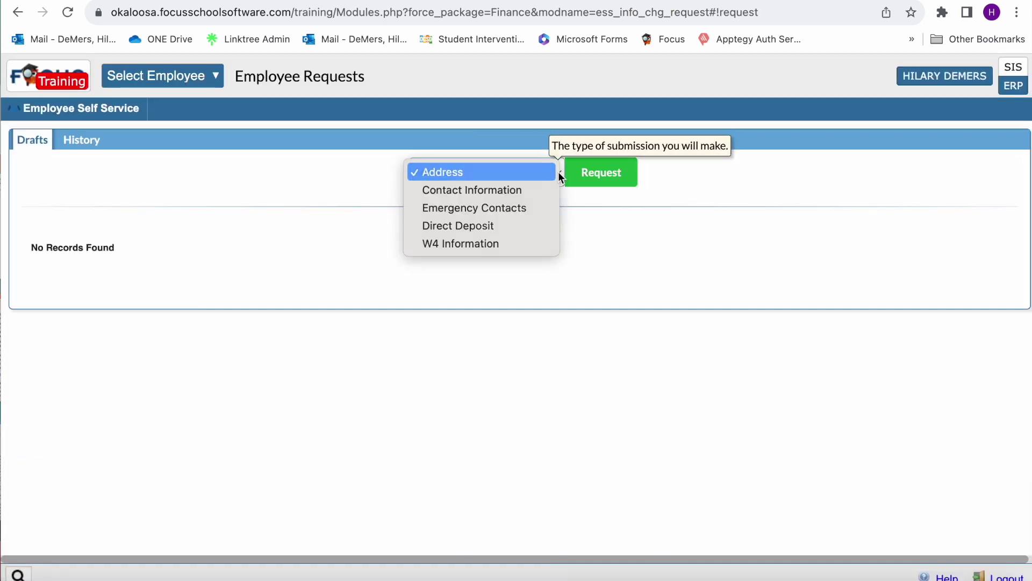
click(558, 172)
click(558, 174)
- Start an Address request, delete the 222 LALA LANE row, and begin the blank new-address line
click(630, 170)
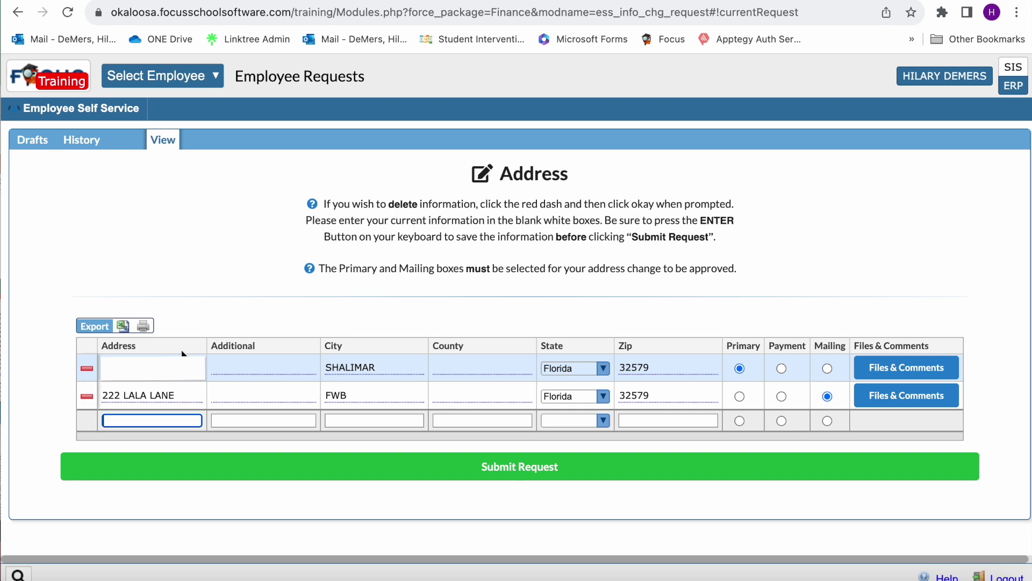
click(89, 398)
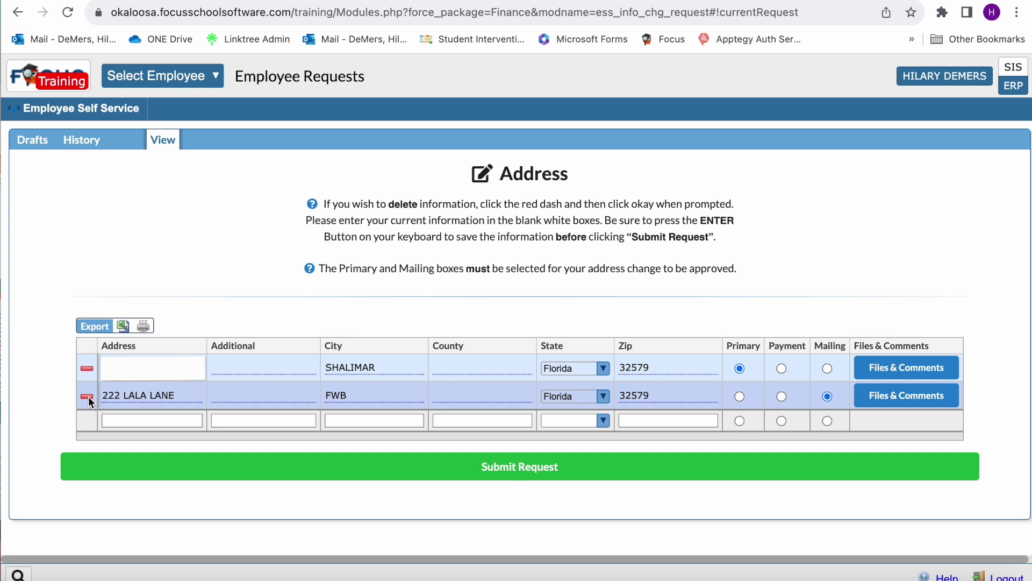
click(88, 395)
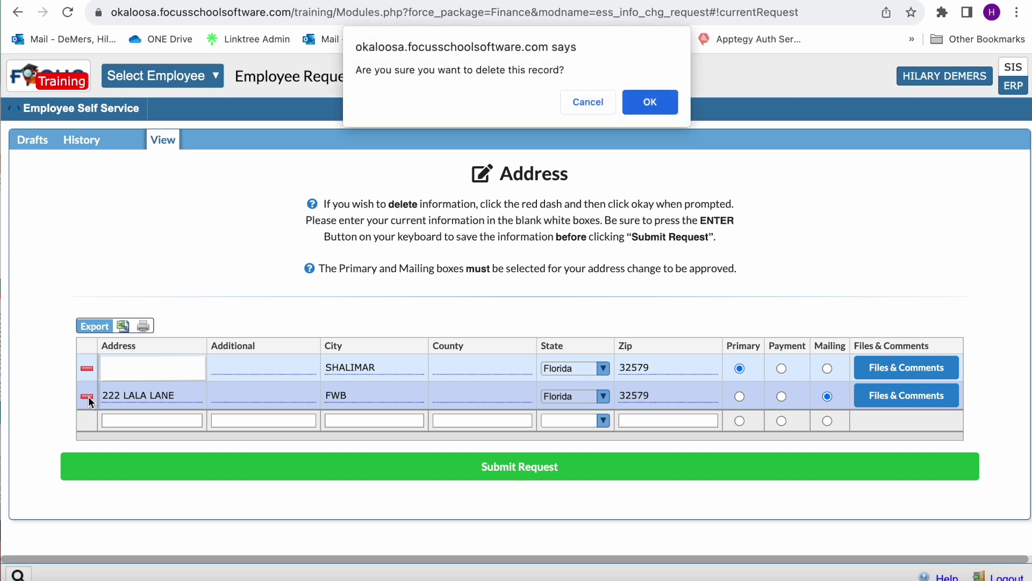
click(641, 106)
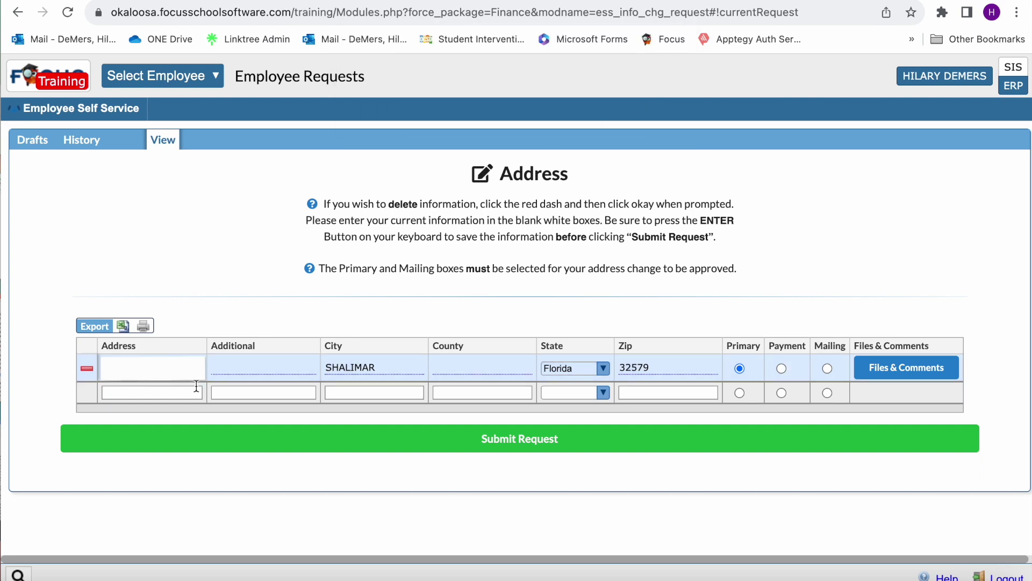
click(184, 397)
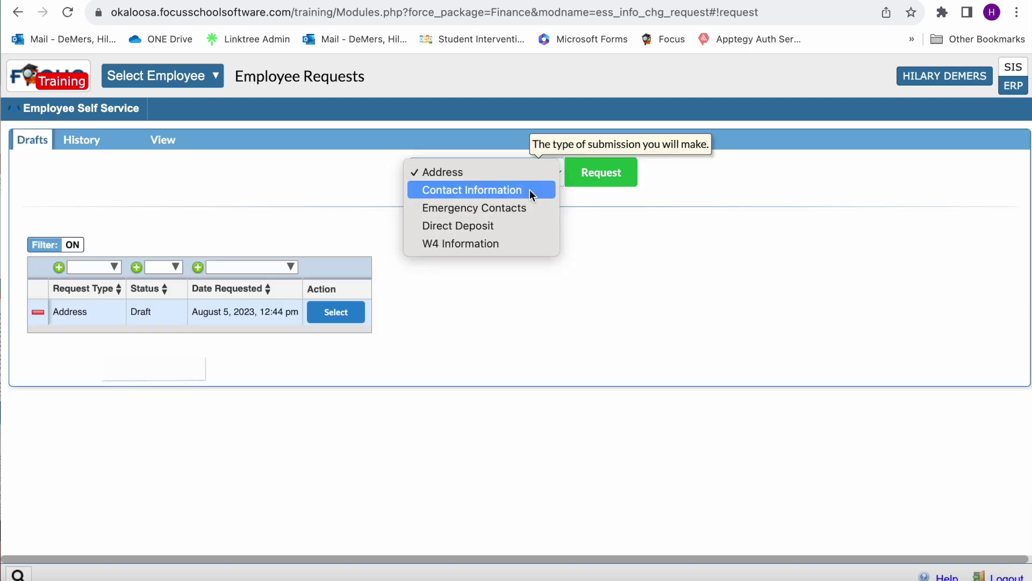
- Start a Contact Information change request and view the mobile number's contact type choices
click(530, 189)
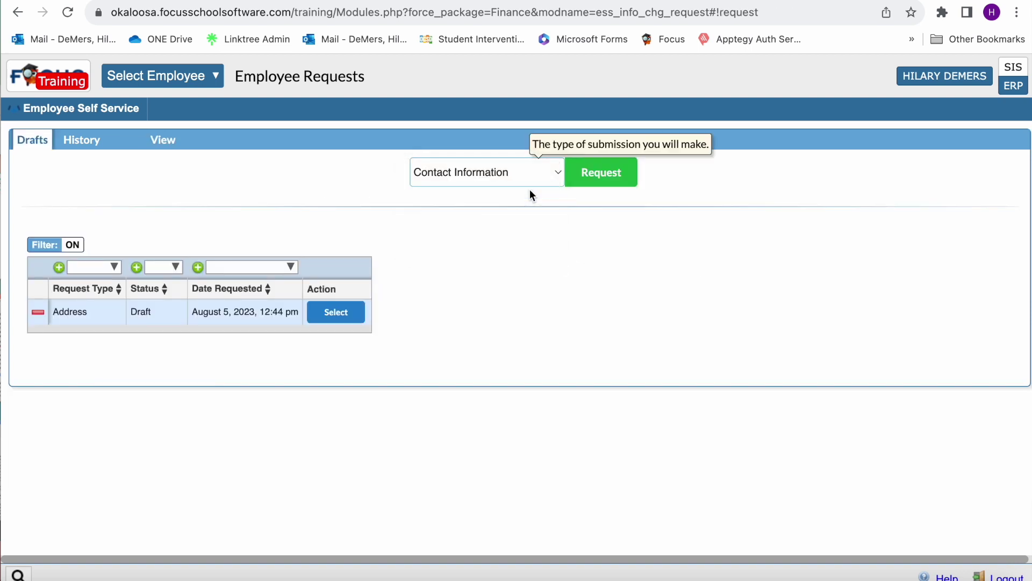
click(594, 177)
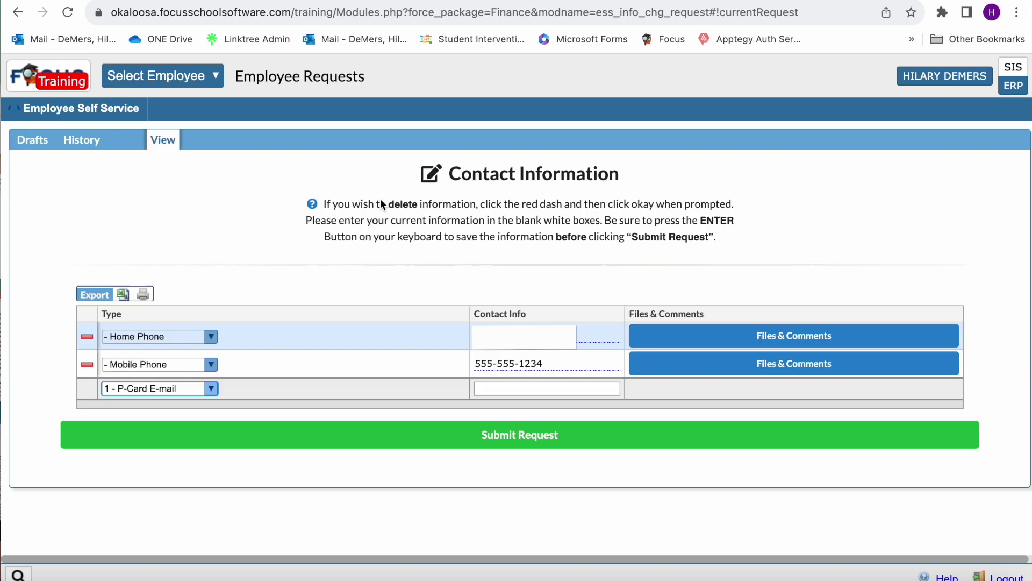
click(211, 365)
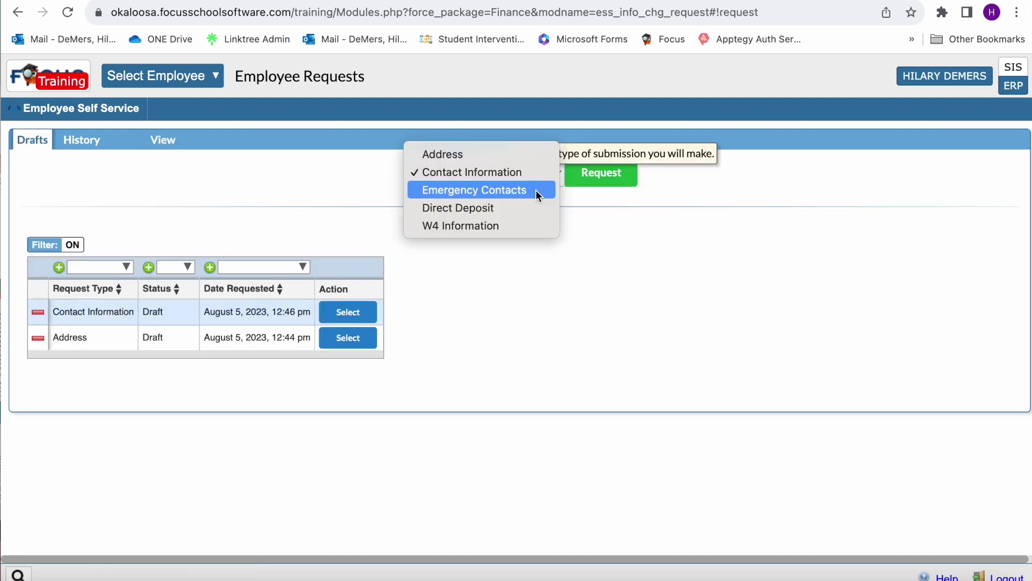
- Start an Emergency Contacts request and set the first contact's relationship to Parent
click(536, 191)
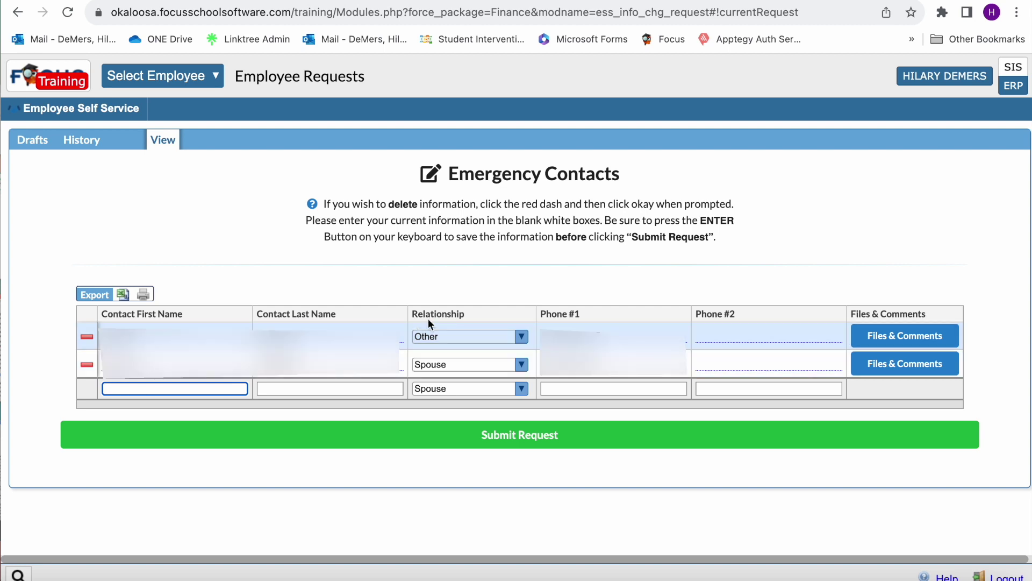
click(483, 335)
click(434, 422)
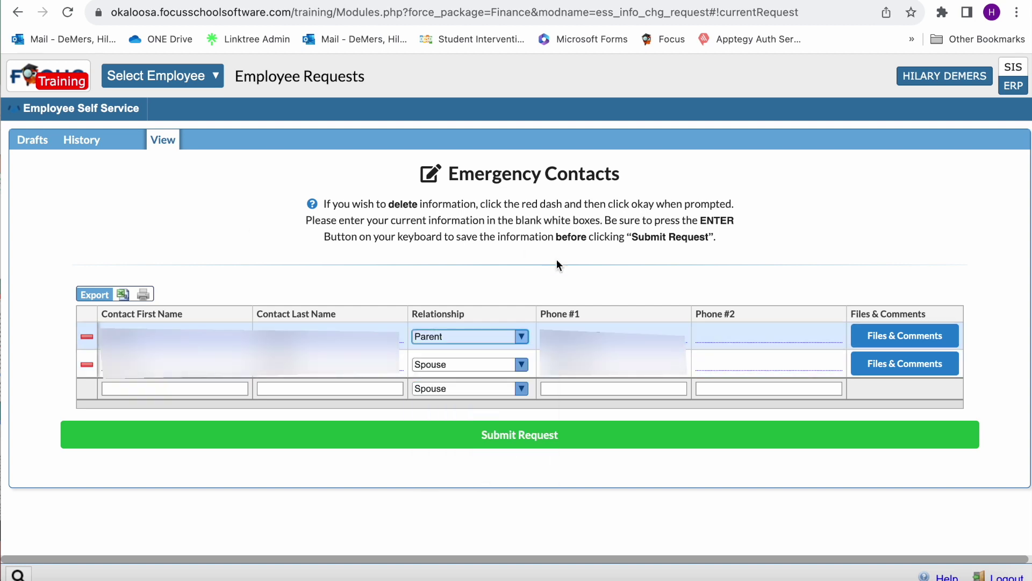
- Return to the drafts list and start a Direct Deposit change request
key(Return)
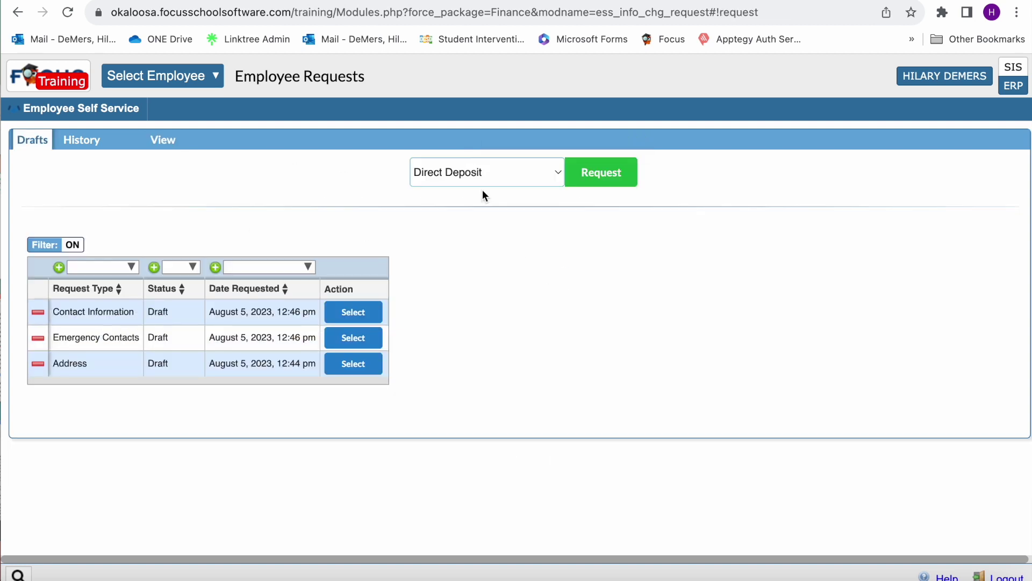
click(600, 167)
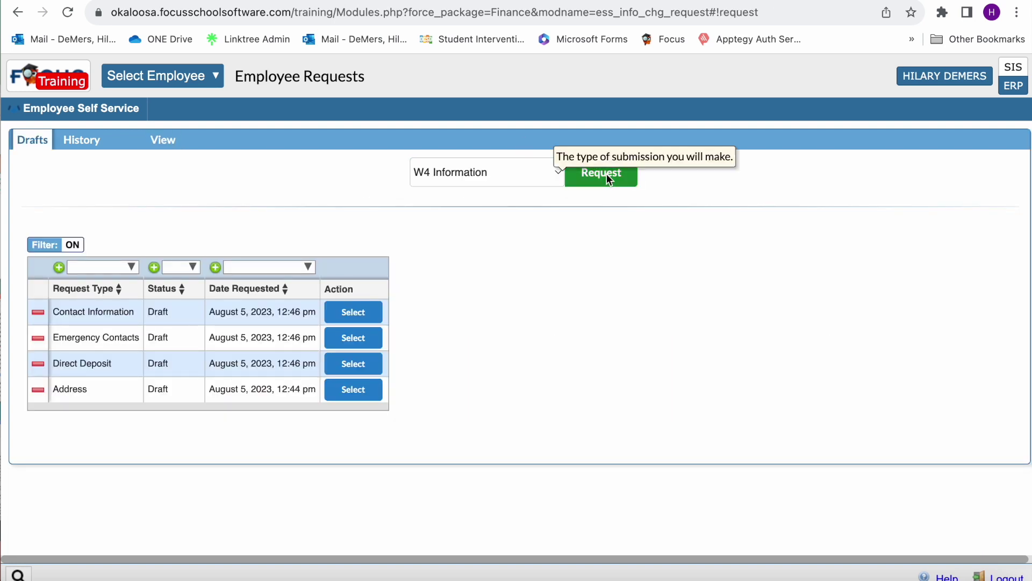
- Start a W4 Information request and scroll through the form to its signature area
click(607, 175)
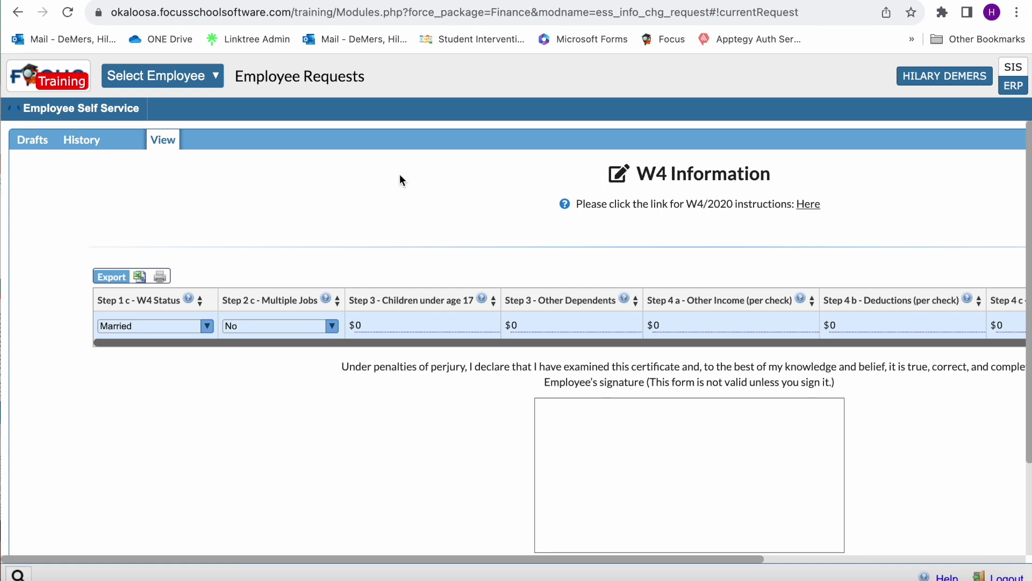
scroll(418, 312, down, 1)
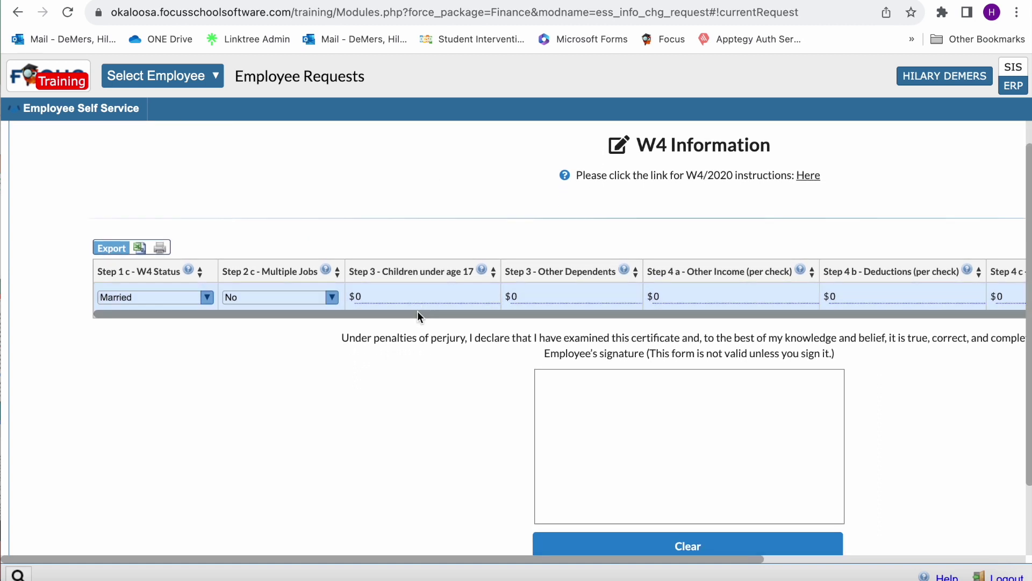
scroll(417, 310, down, 3)
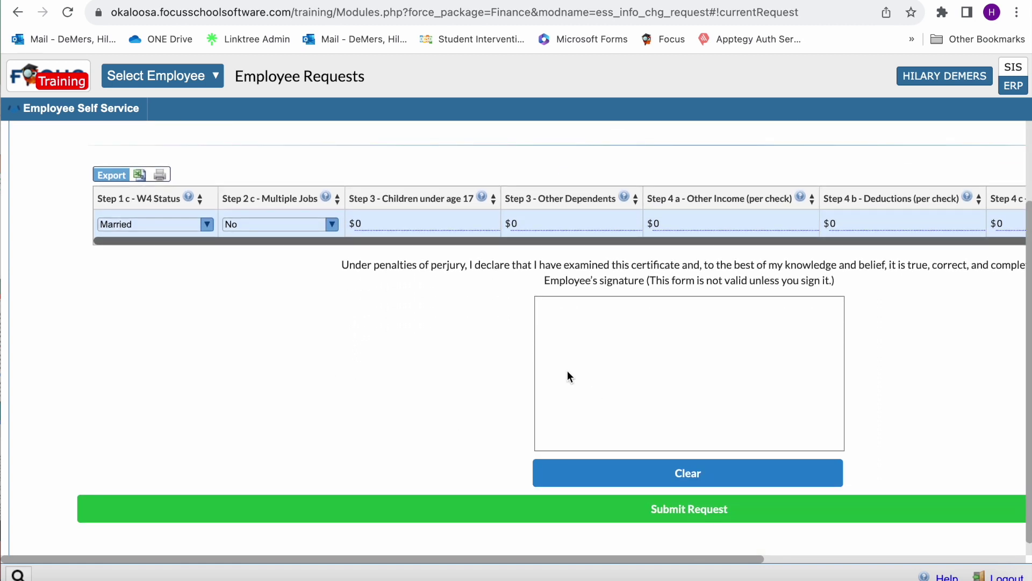
scroll(561, 377, right, 7)
scroll(560, 372, left, 1)
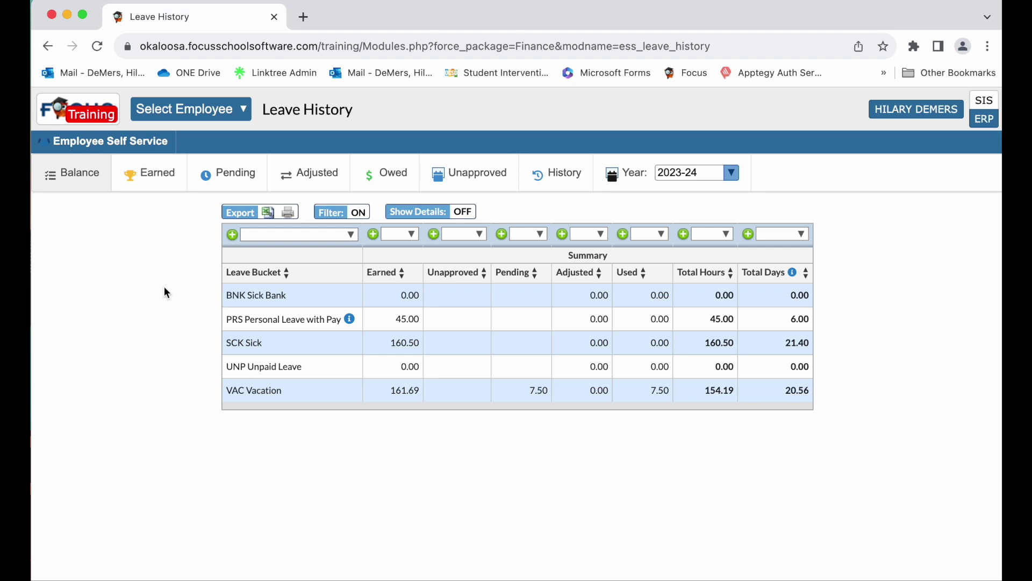
- Review the Earned, Pending and Adjusted leave entries on Leave History
click(162, 174)
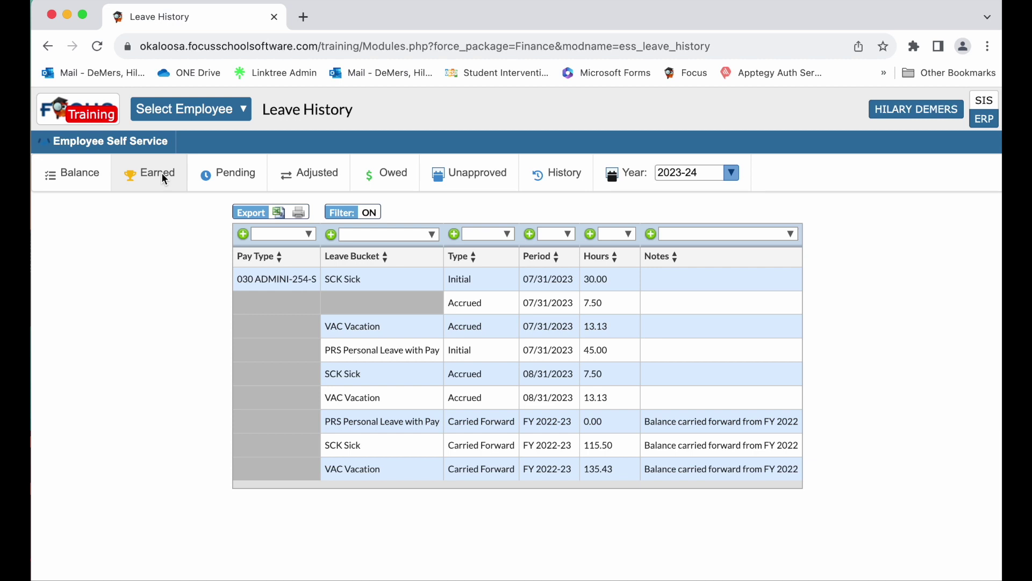
click(243, 171)
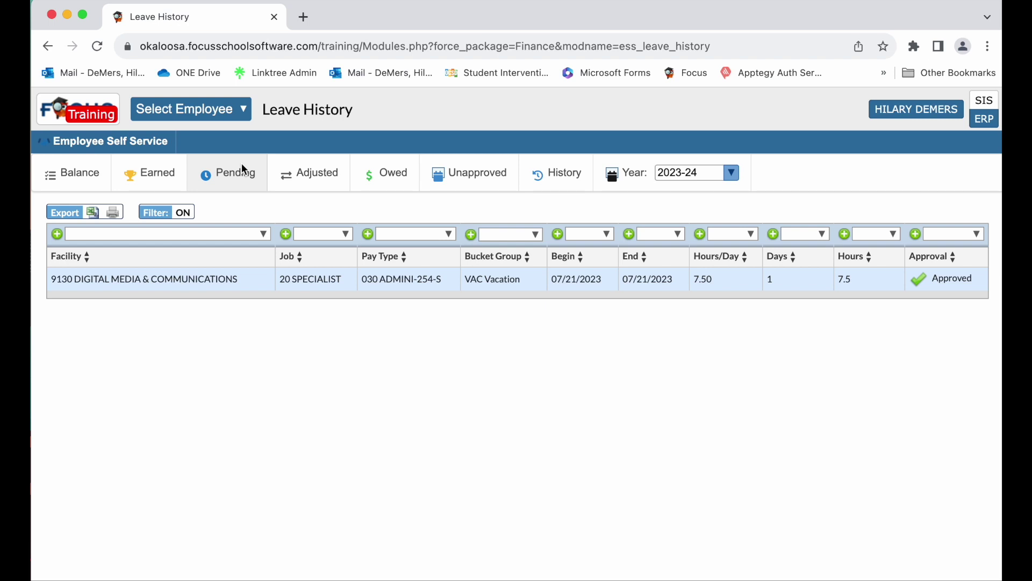
click(299, 173)
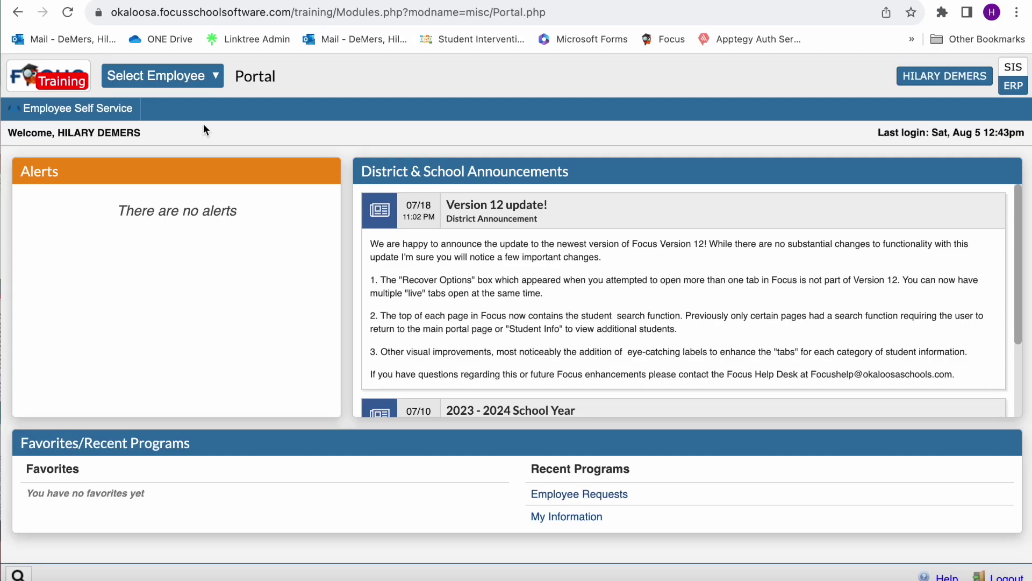
- Open View Pay History from the Employee Self Service menu
click(78, 110)
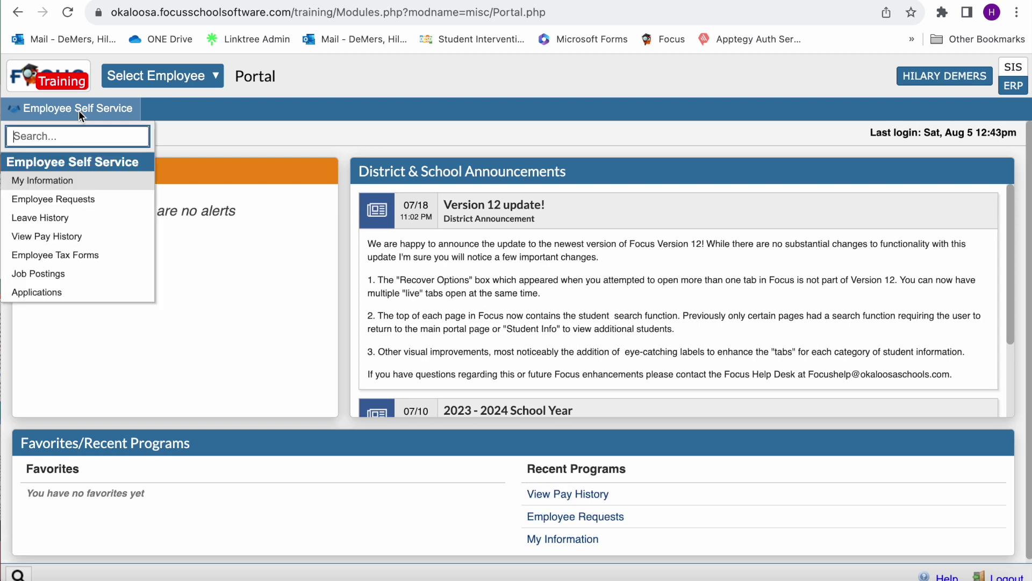
click(89, 235)
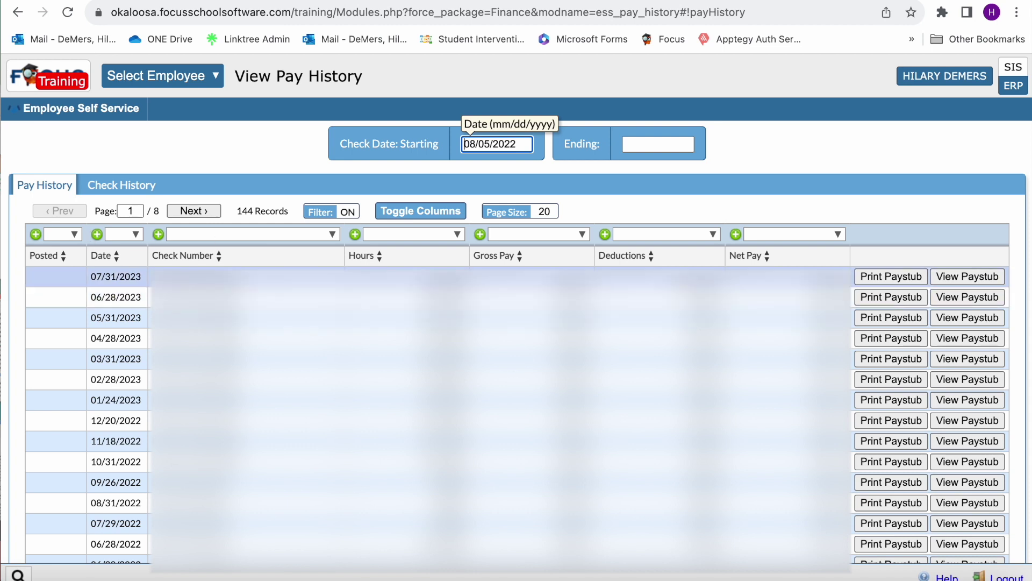
- View the 07/31/2023 paystub PDF, then look over Check History and return to Pay History
click(872, 274)
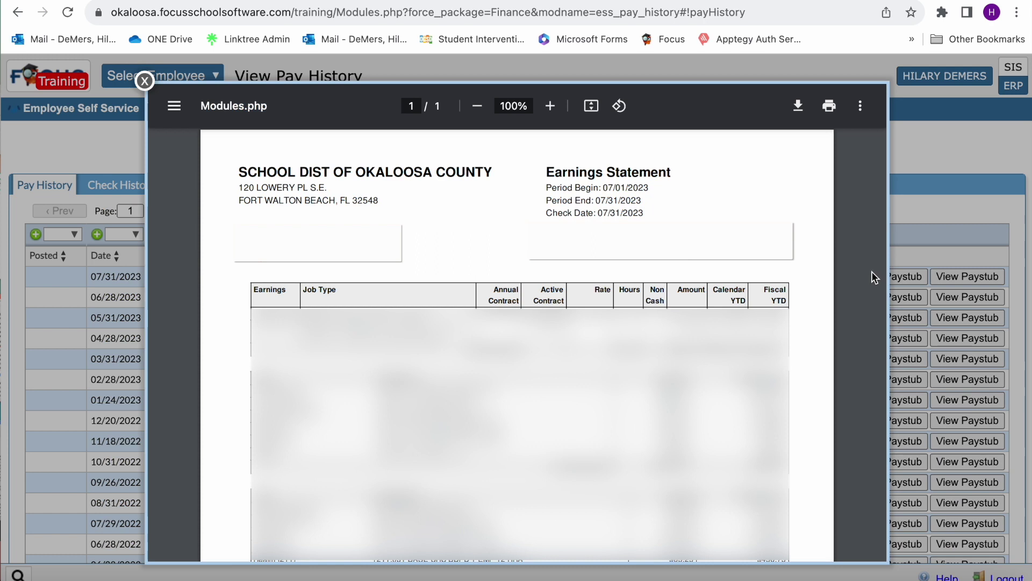
click(145, 81)
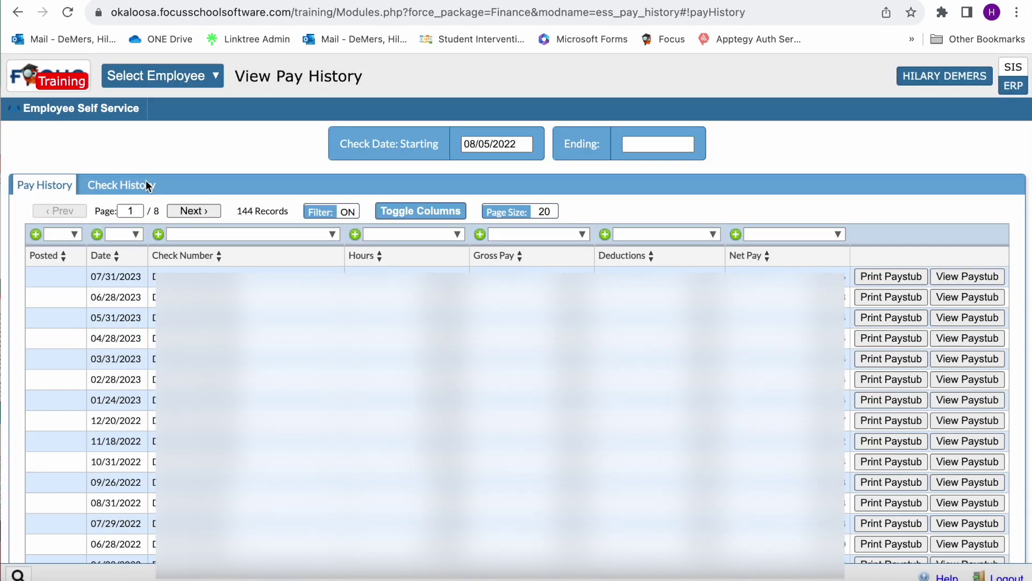
click(145, 185)
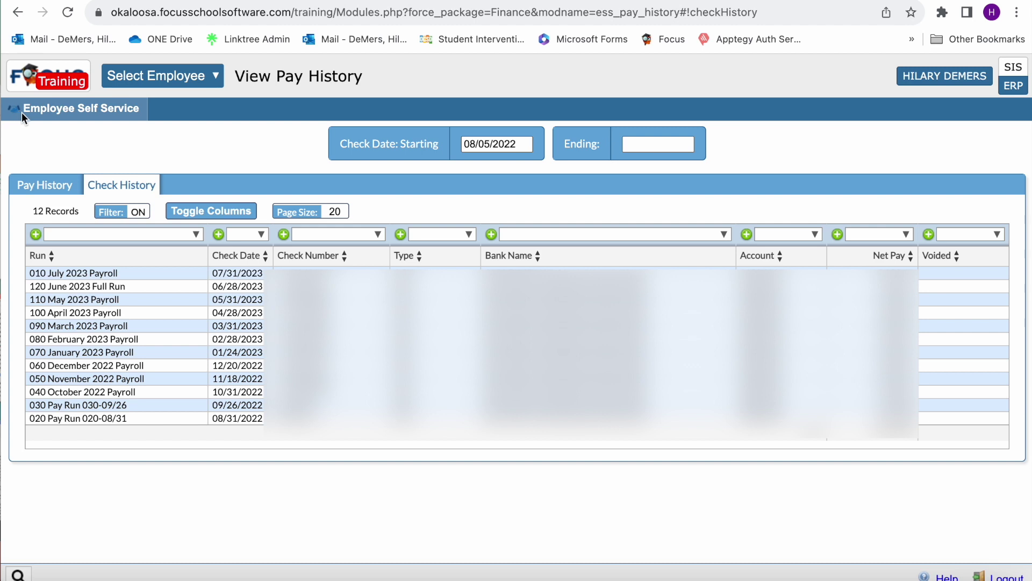
click(45, 184)
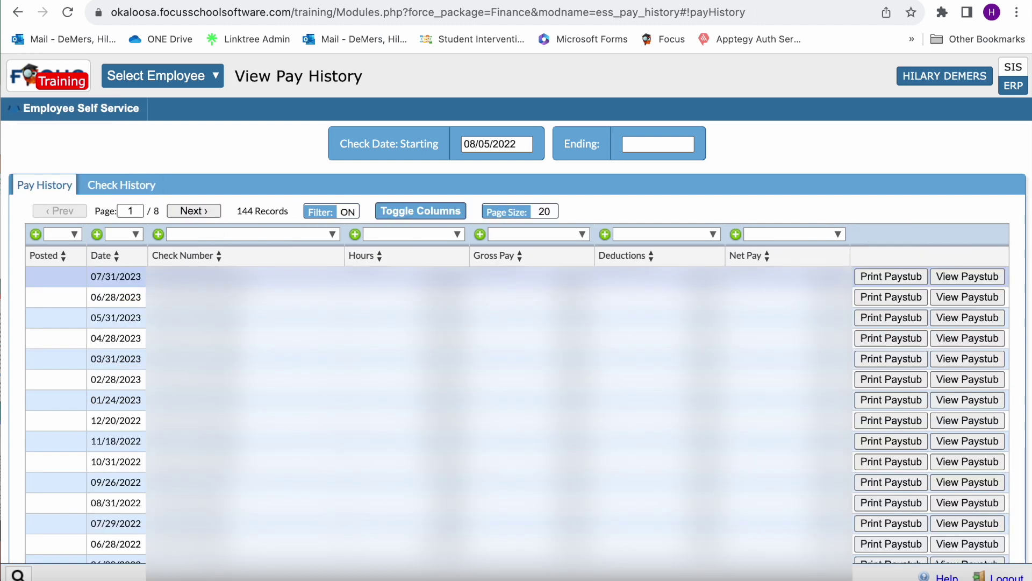